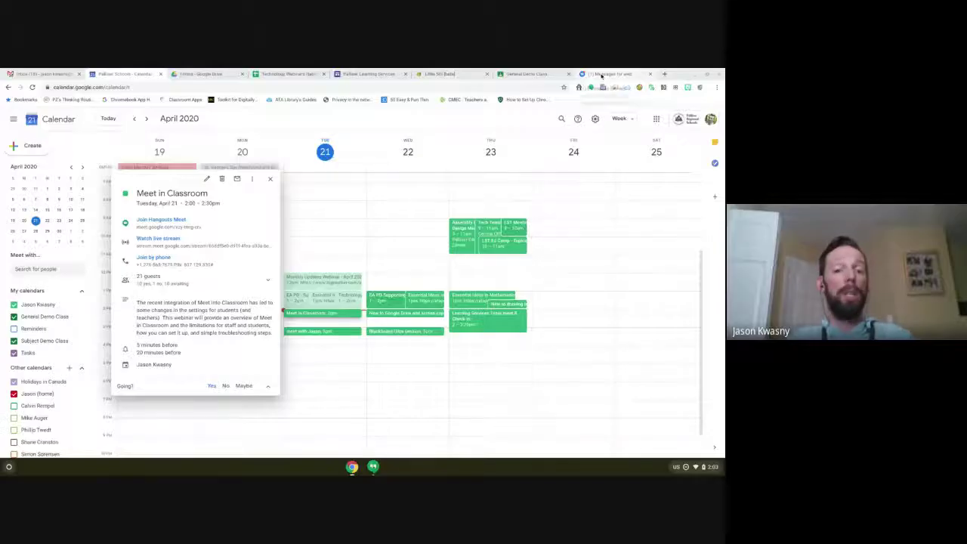
Switch from Google Calendar to the General Demo Class tab in Classroom.
{"action": "left_click", "coordinate": [525, 73]}
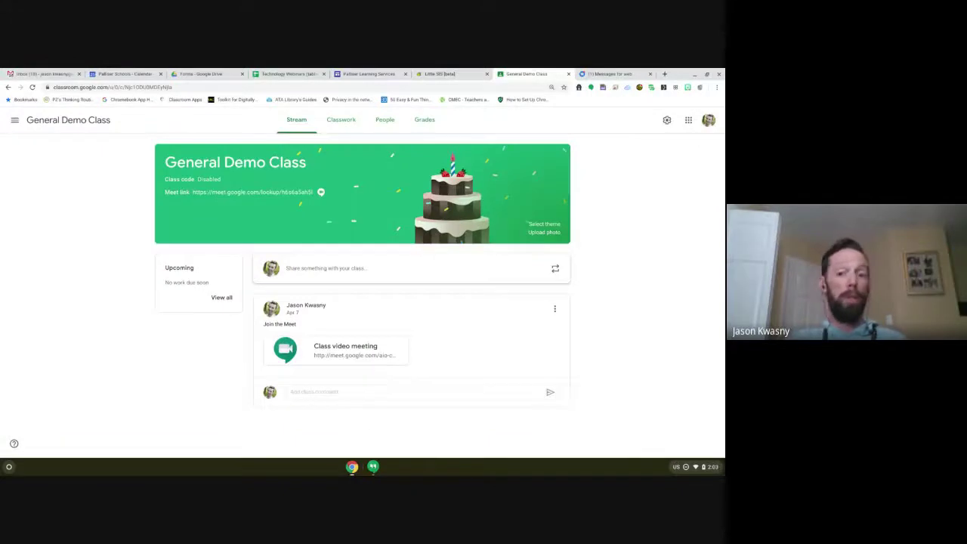
Open Demo Class from the main menu's class list.
{"action": "left_click", "coordinate": [14, 121]}
{"action": "left_click", "coordinate": [52, 264]}
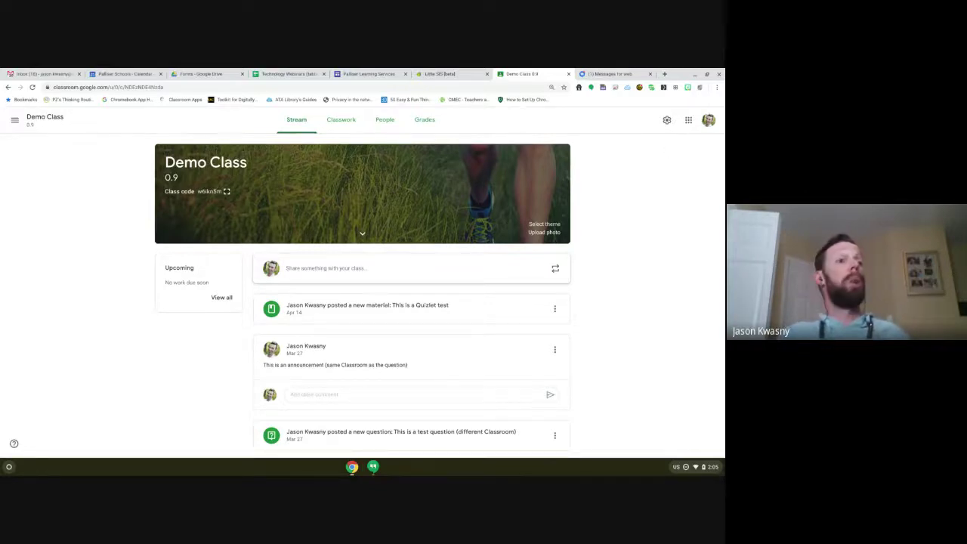
Generate a Meet link in Demo Class settings, leaving it visible to students.
{"action": "left_click", "coordinate": [666, 121]}
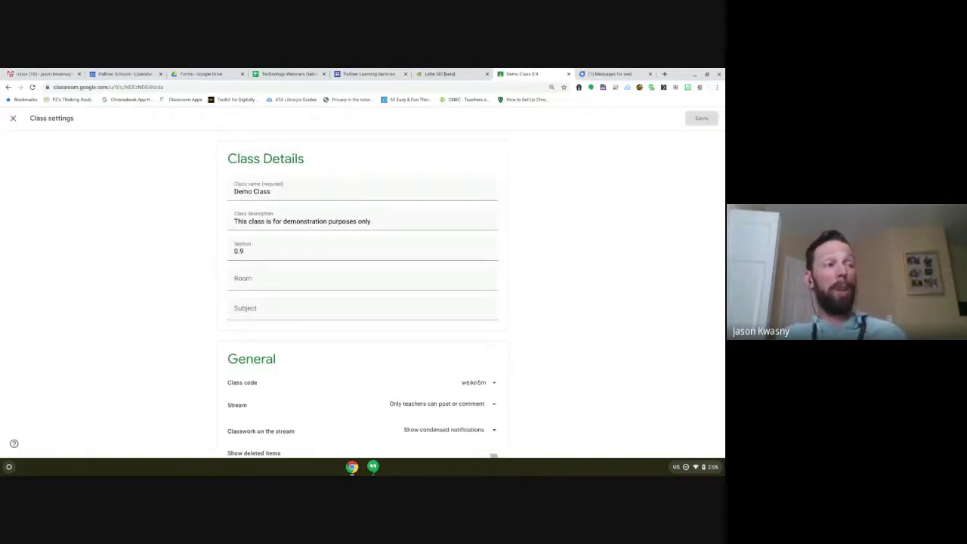
{"action": "scroll", "coordinate": [560, 248], "scroll_direction": "down", "scroll_amount": 3}
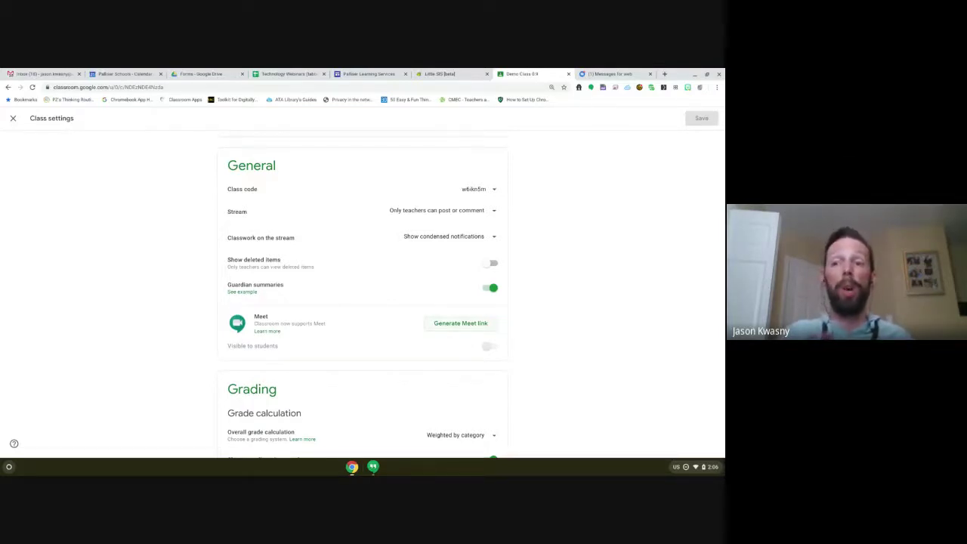
{"action": "left_click", "coordinate": [461, 324]}
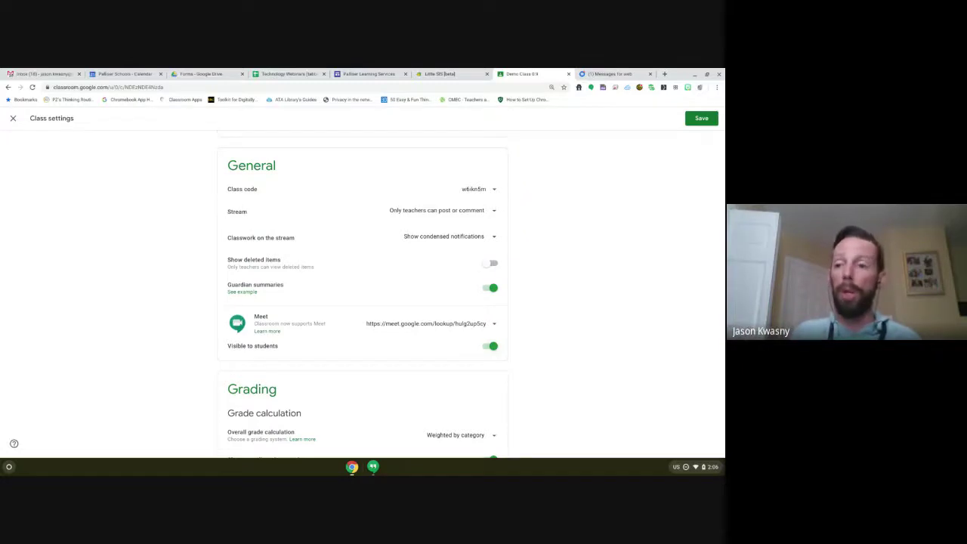
Toggle the Meet link's student visibility off and on, then reset it to a new link.
{"action": "left_click", "coordinate": [491, 346]}
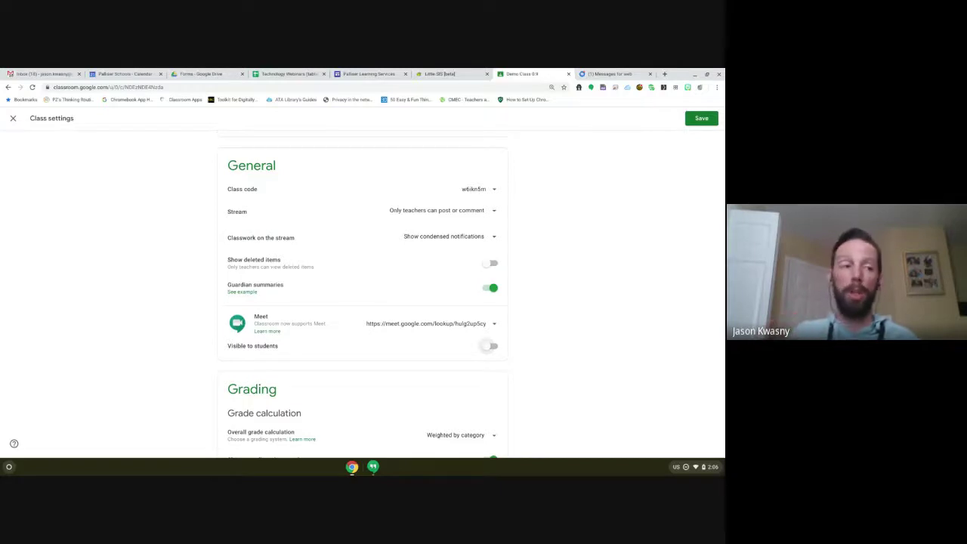
{"action": "left_click", "coordinate": [492, 347]}
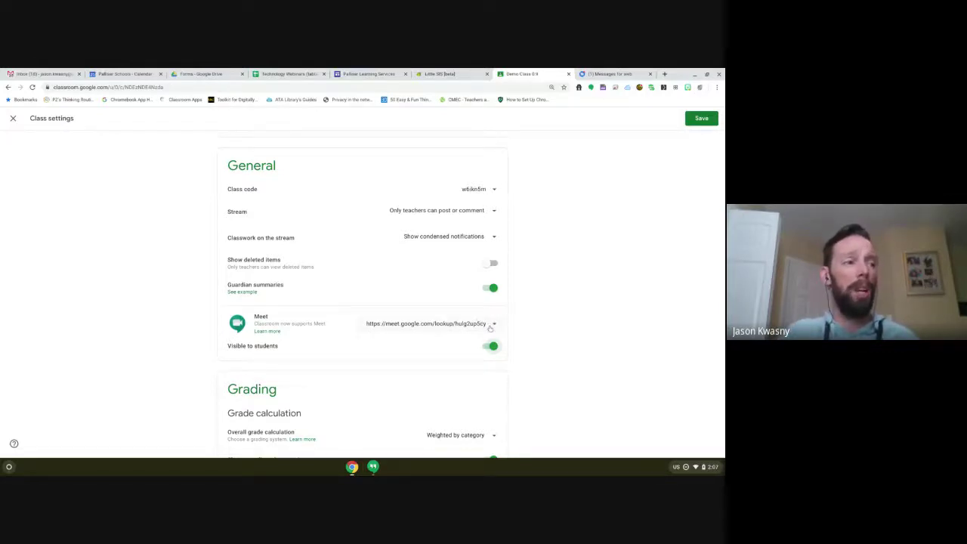
{"action": "left_click", "coordinate": [491, 326]}
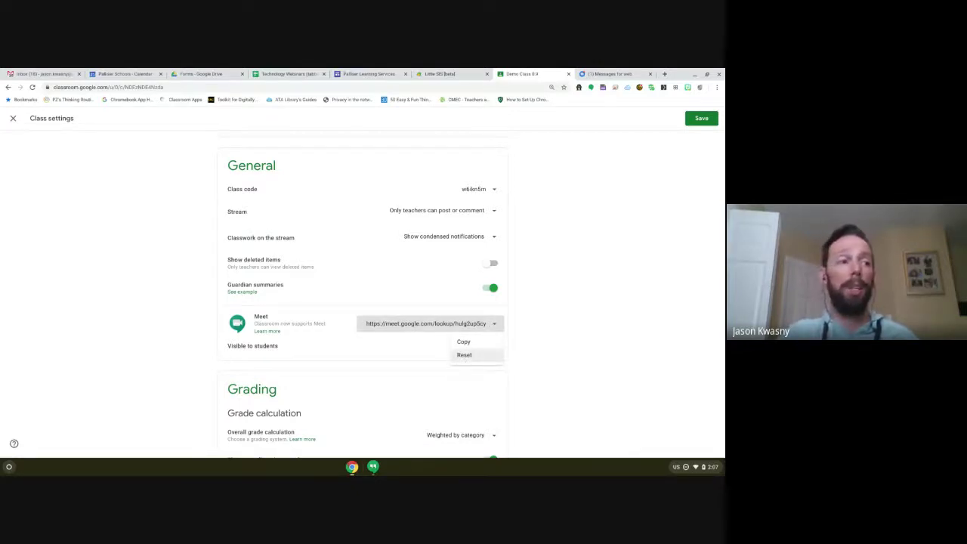
{"action": "left_click", "coordinate": [464, 357]}
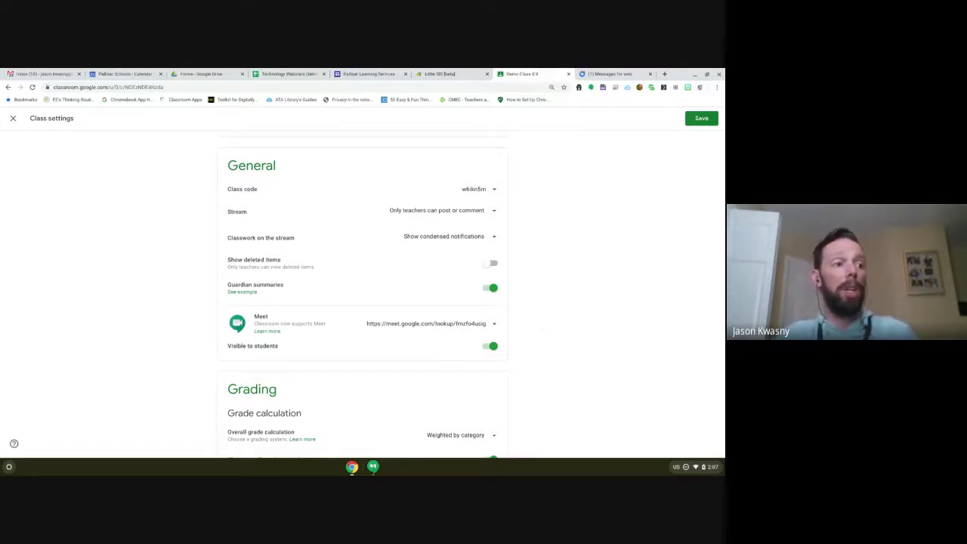
Save the class settings and go to the Classwork page.
{"action": "left_click", "coordinate": [701, 119]}
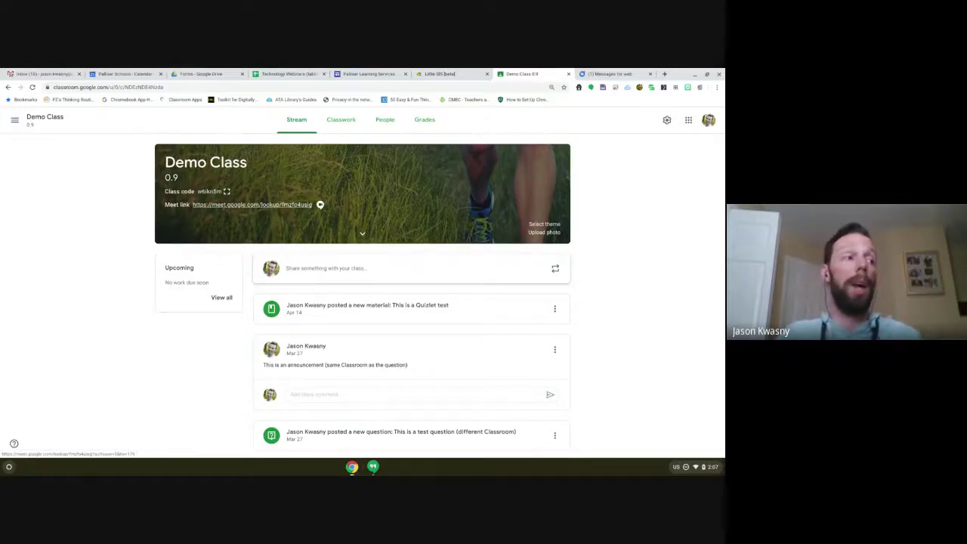
{"action": "left_click", "coordinate": [345, 124]}
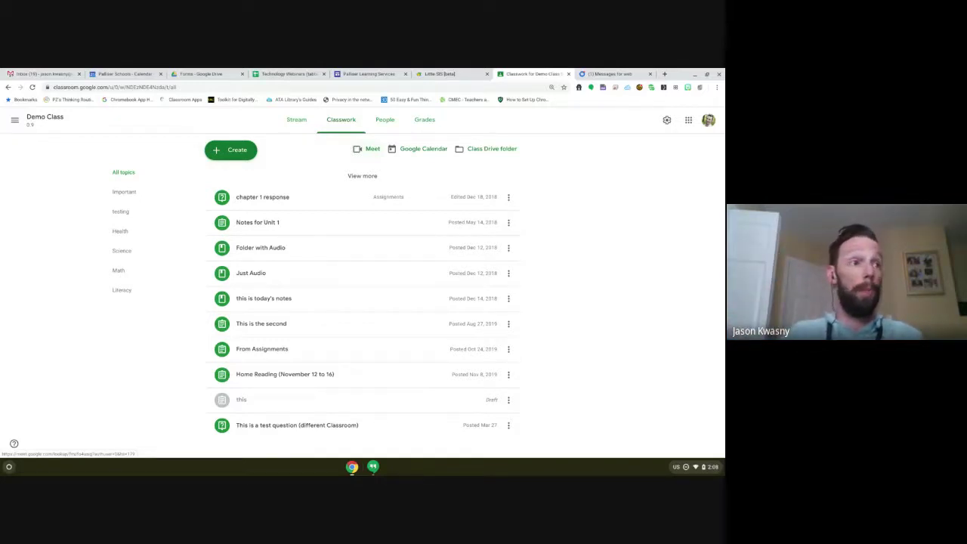
Hide the Meet link from students, save the settings, and return to the stream.
{"action": "left_click", "coordinate": [667, 122]}
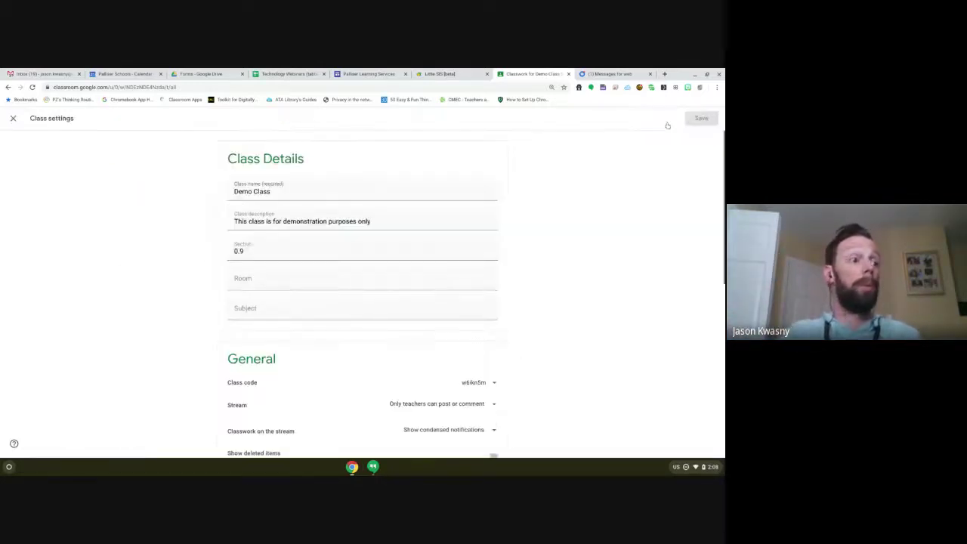
{"action": "scroll", "coordinate": [480, 393], "scroll_direction": "down", "scroll_amount": 1}
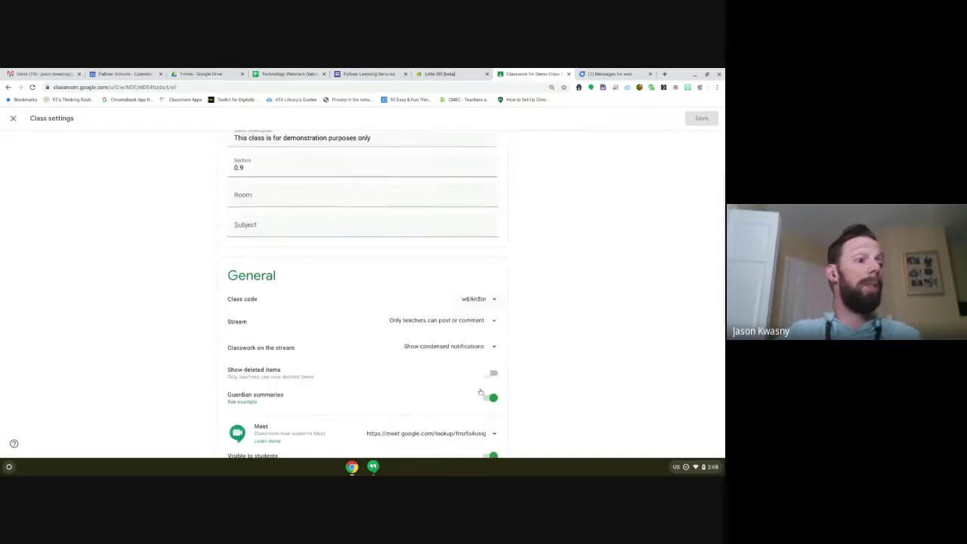
{"action": "scroll", "coordinate": [493, 398], "scroll_direction": "down", "scroll_amount": 1}
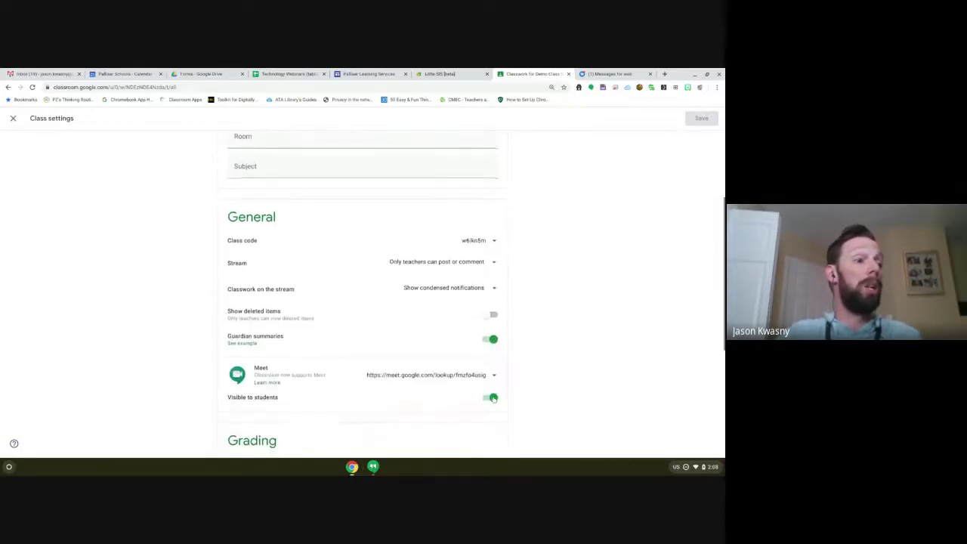
{"action": "left_click", "coordinate": [491, 398]}
{"action": "left_click", "coordinate": [699, 119]}
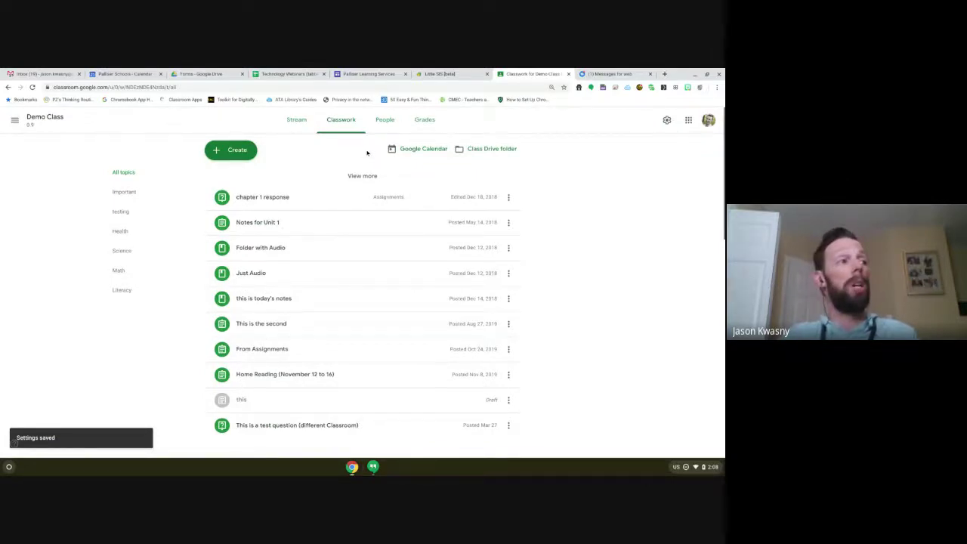
{"action": "left_click", "coordinate": [308, 121]}
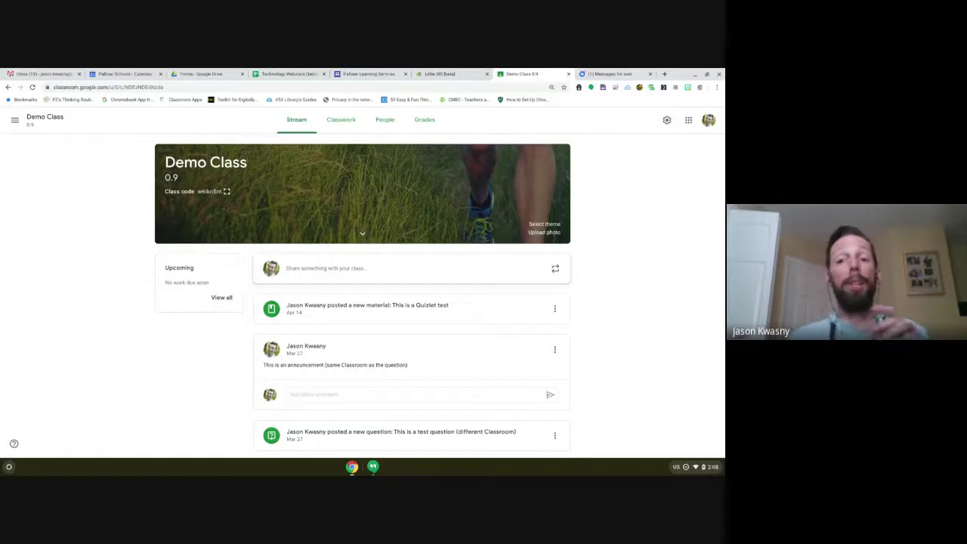
{"action": "left_click", "coordinate": [666, 121]}
Copy the class Meet link and go to the Classwork page.
{"action": "scroll", "coordinate": [512, 321], "scroll_direction": "down", "scroll_amount": 5}
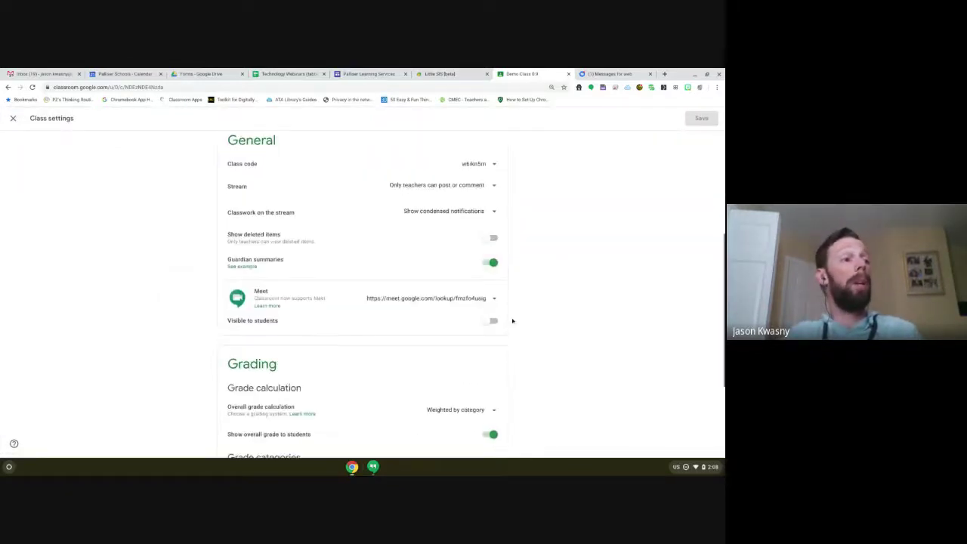
{"action": "left_click", "coordinate": [494, 298]}
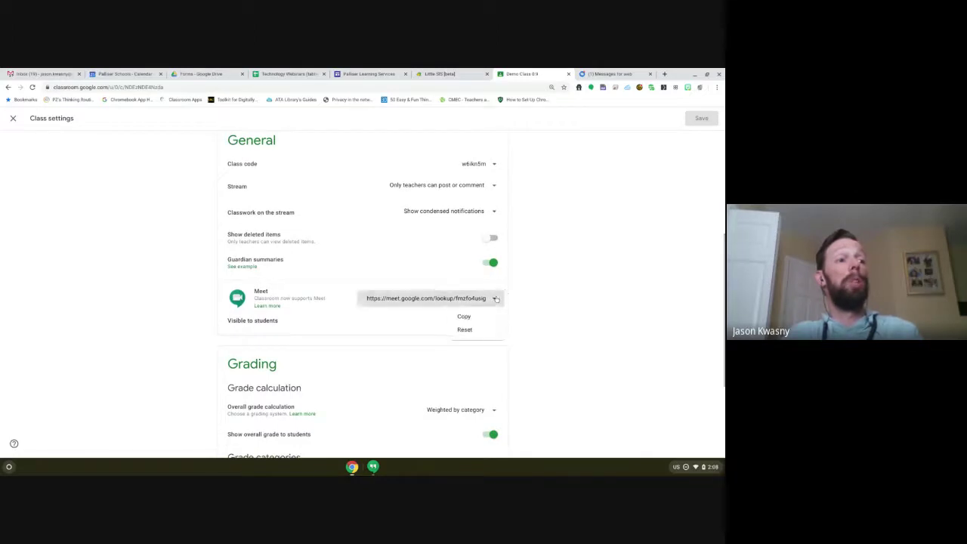
{"action": "left_click", "coordinate": [481, 315]}
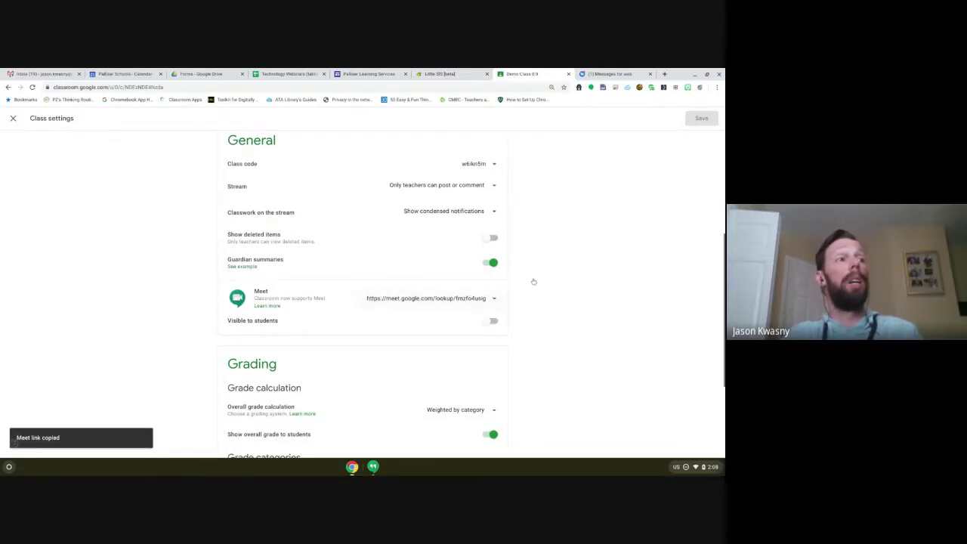
{"action": "left_click", "coordinate": [13, 118]}
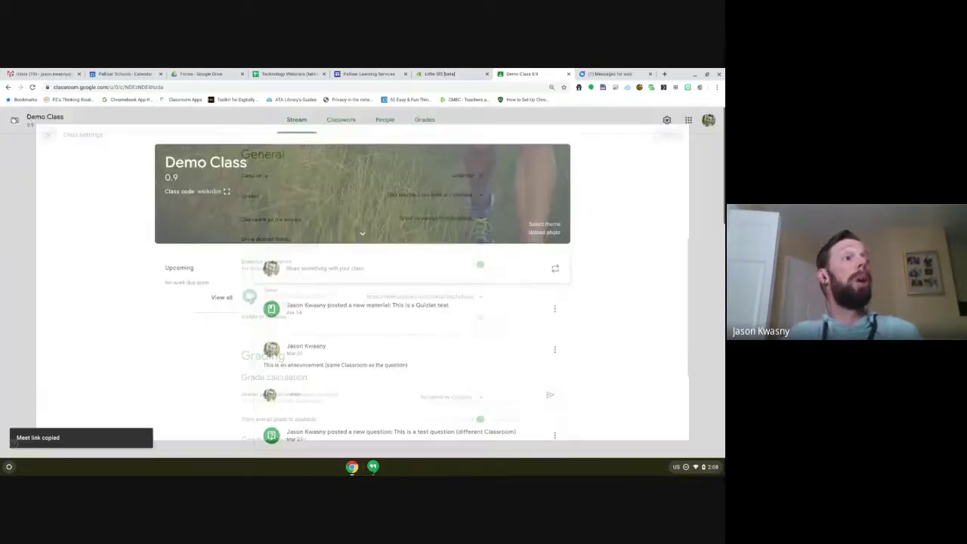
{"action": "left_click", "coordinate": [336, 118]}
Create an assignment titled 'Todays Meet' with the copied Meet link attached.
{"action": "left_click", "coordinate": [231, 150]}
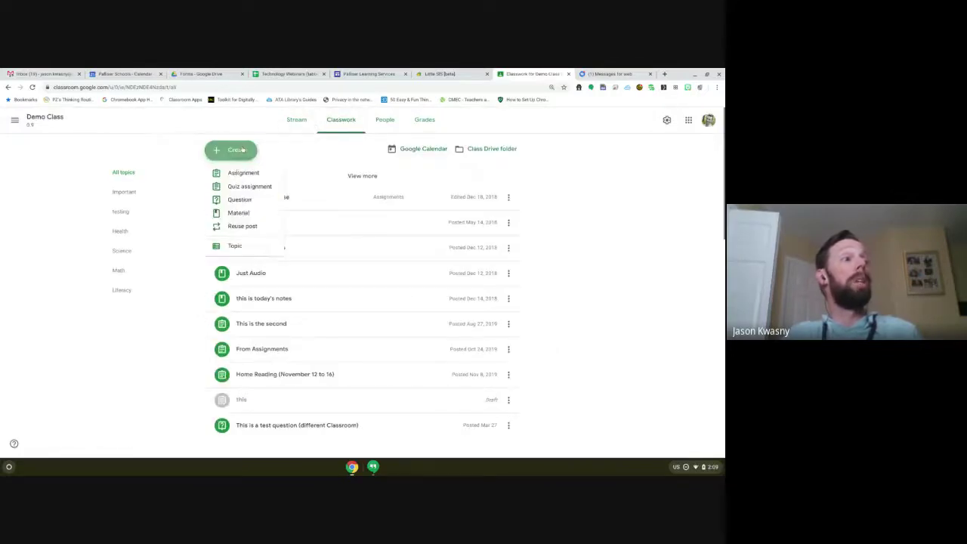
{"action": "left_click", "coordinate": [237, 177]}
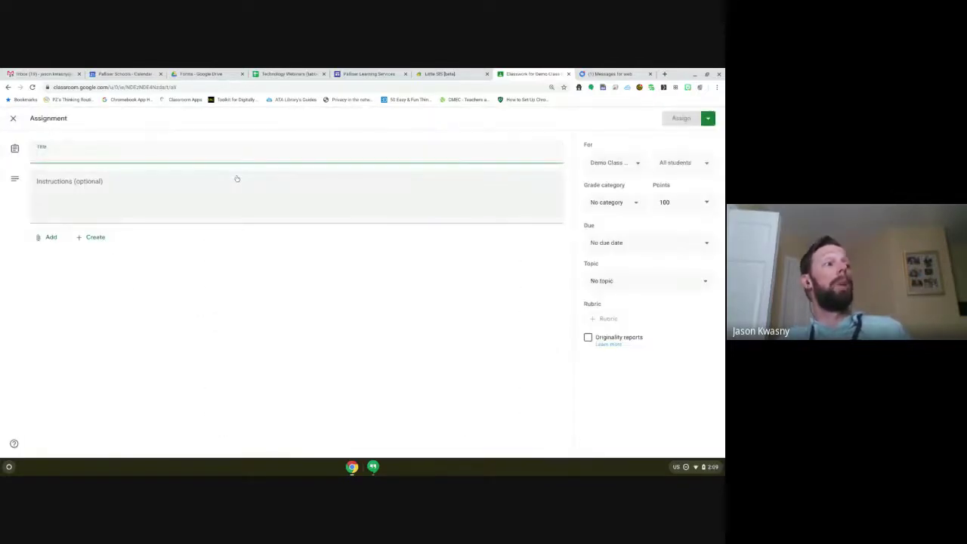
{"action": "type", "text": "To"}
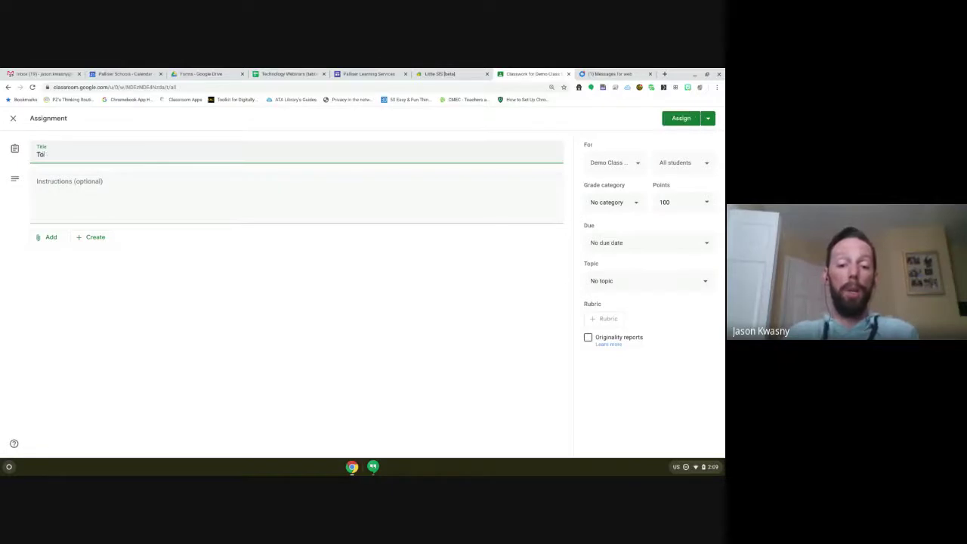
{"action": "type", "text": "days Meet"}
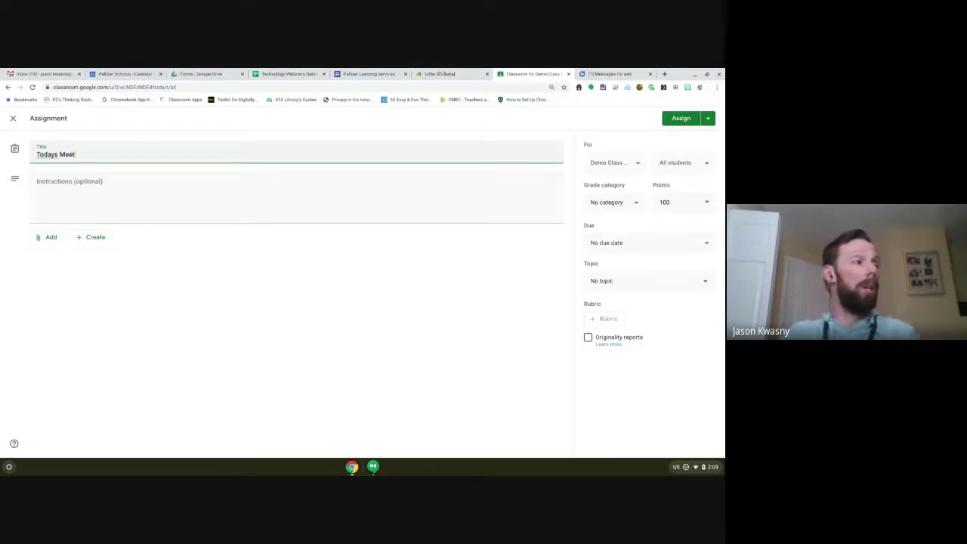
{"action": "left_click", "coordinate": [50, 237]}
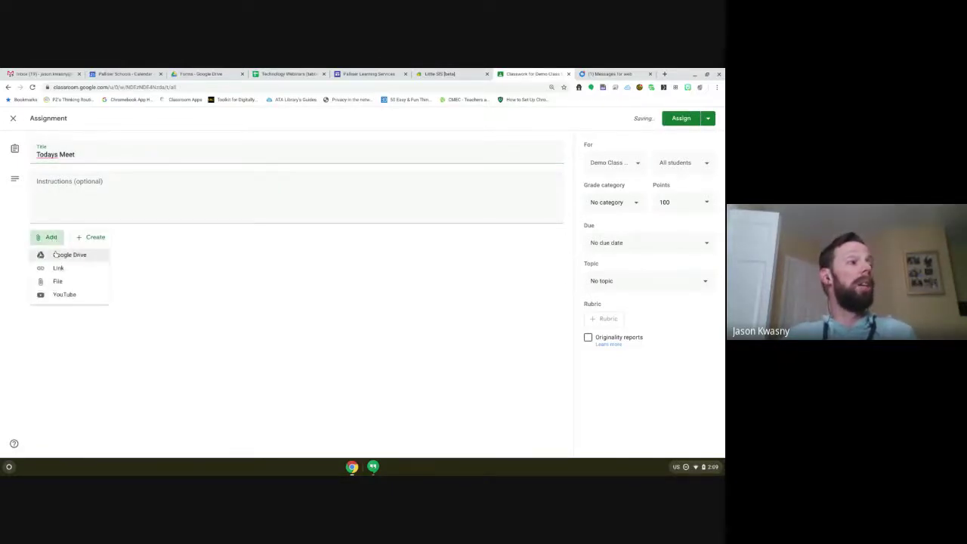
{"action": "left_click", "coordinate": [59, 270]}
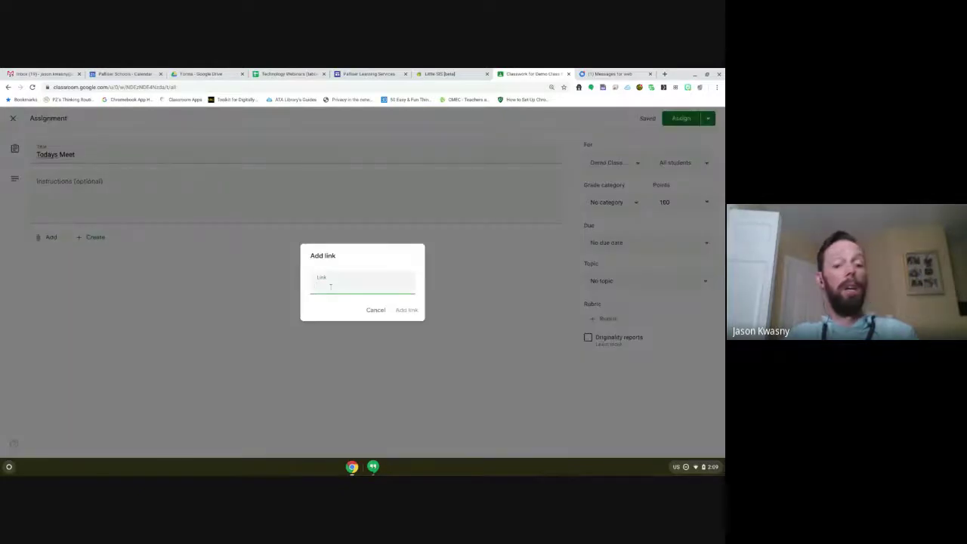
{"action": "key", "text": "ctrl+v"}
{"action": "left_click", "coordinate": [408, 311]}
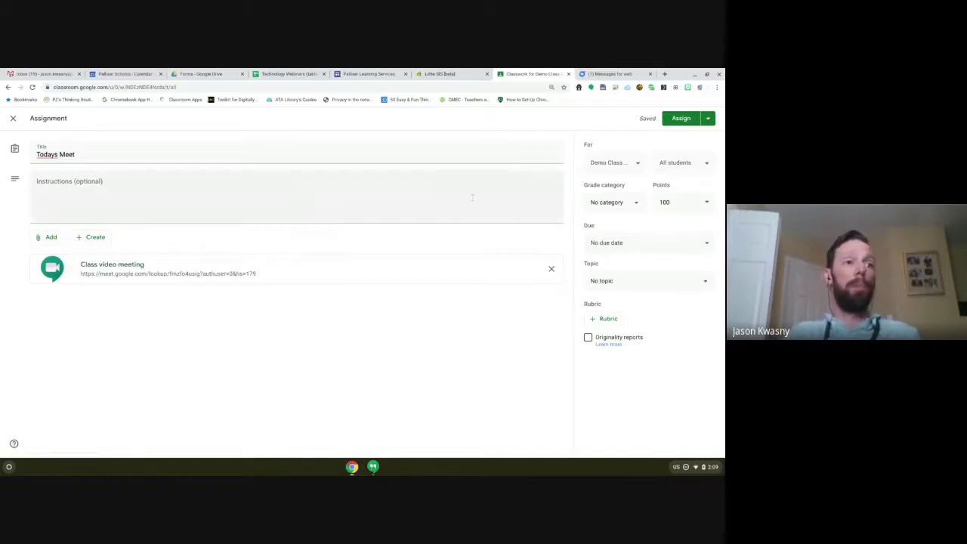
{"action": "left_click", "coordinate": [708, 118]}
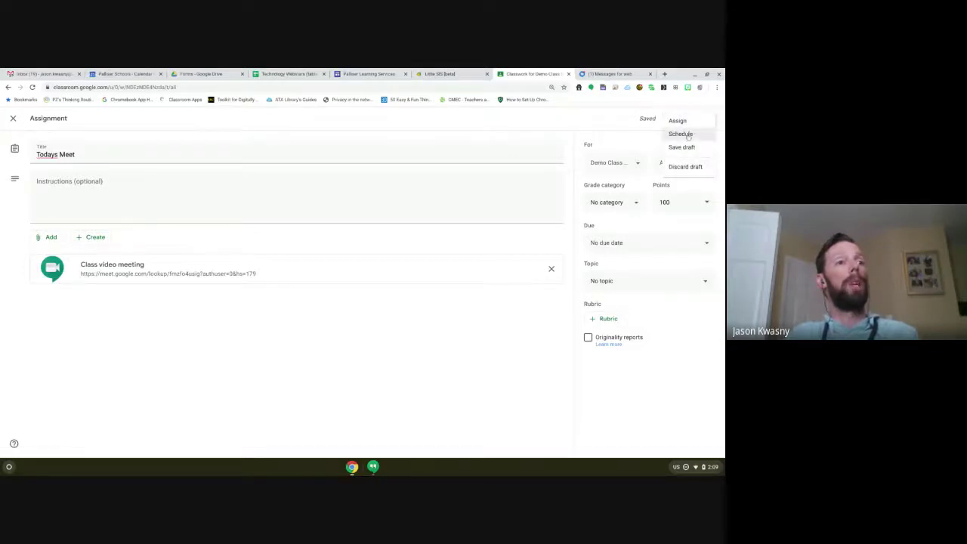
Cancel assigning 'Todays Meet' and close the editor so it stays a draft.
{"action": "left_click", "coordinate": [688, 136]}
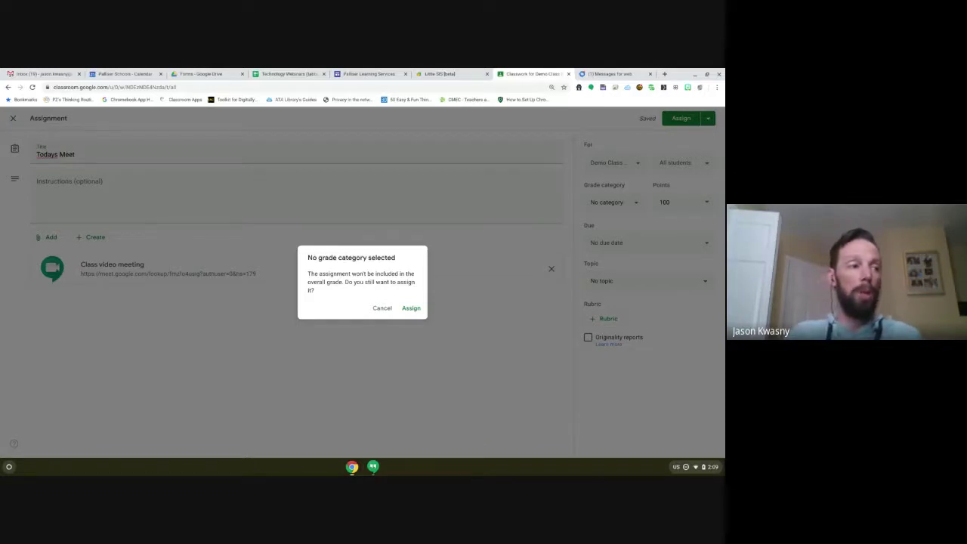
{"action": "left_click", "coordinate": [380, 308]}
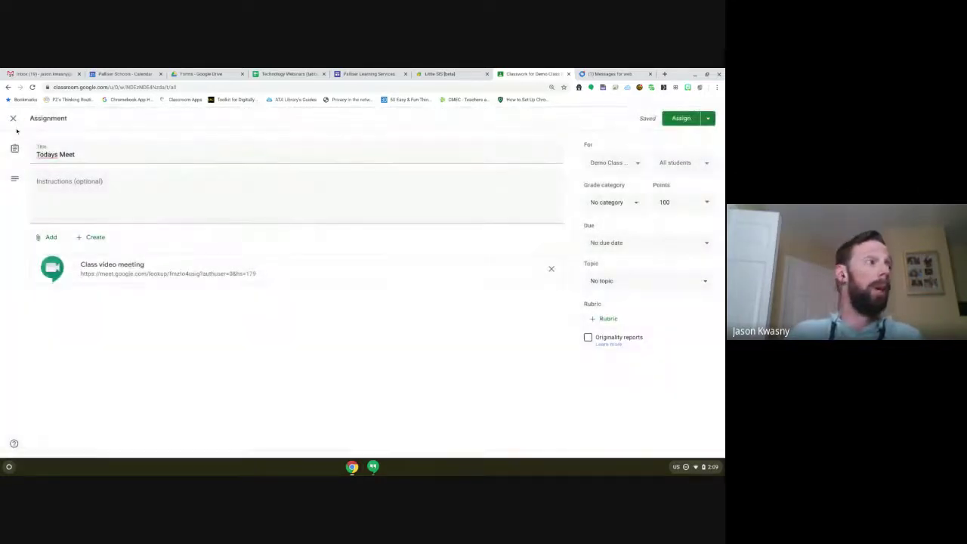
{"action": "left_click", "coordinate": [12, 119]}
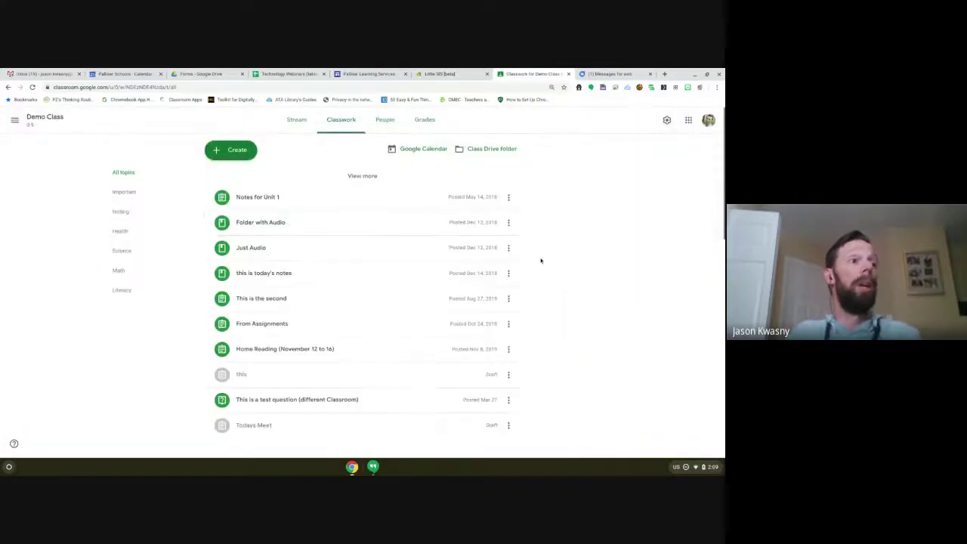
{"action": "left_click", "coordinate": [666, 121]}
Switch the Meet link back to visible to students and save the settings.
{"action": "scroll", "coordinate": [590, 294], "scroll_direction": "down", "scroll_amount": 3}
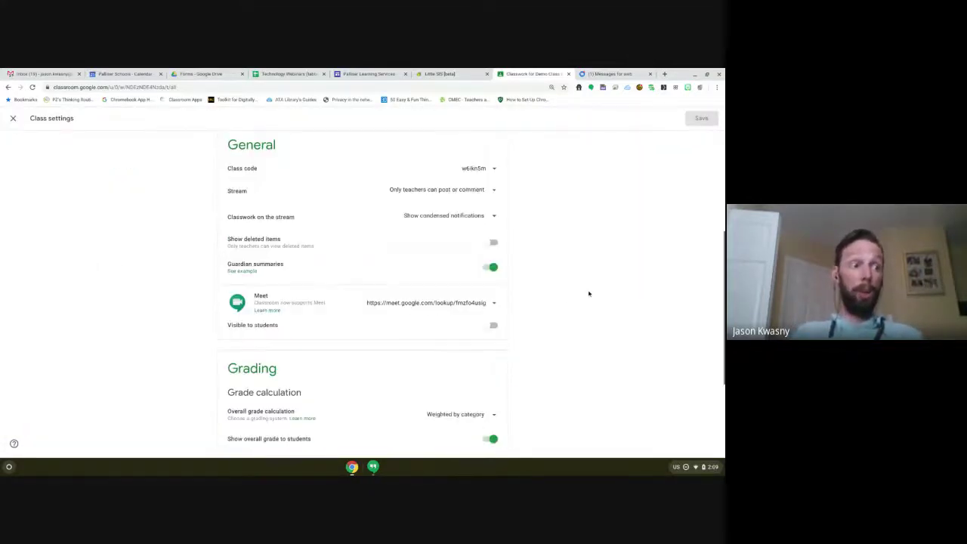
{"action": "left_click", "coordinate": [492, 325]}
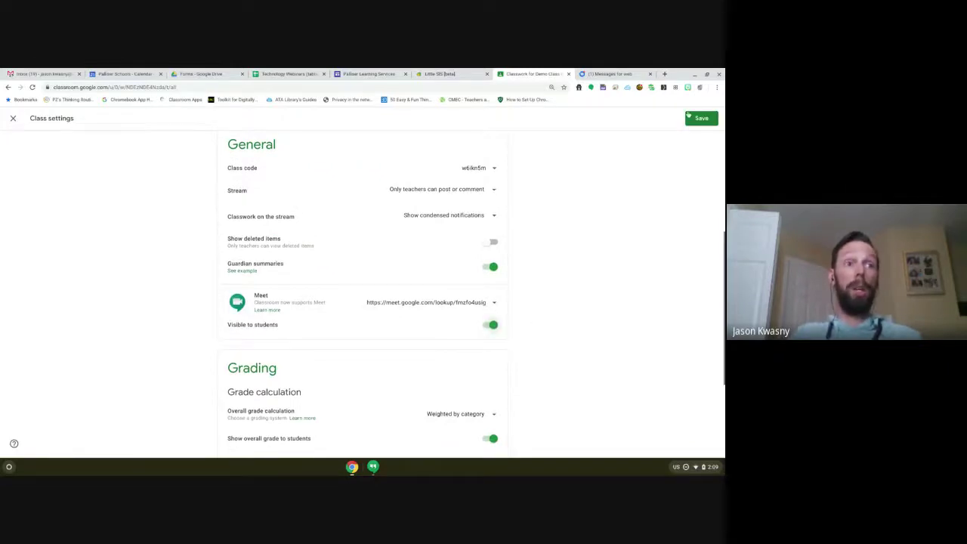
{"action": "left_click", "coordinate": [695, 118]}
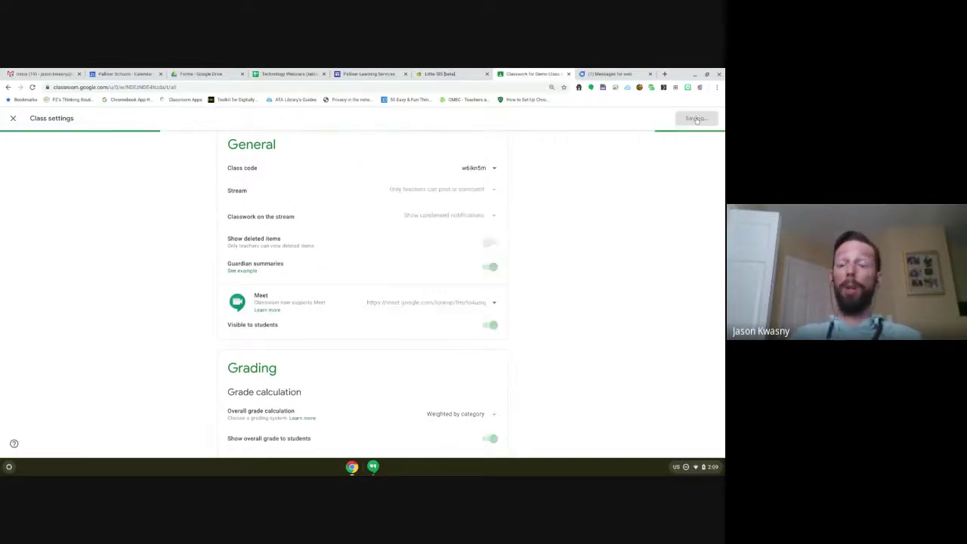